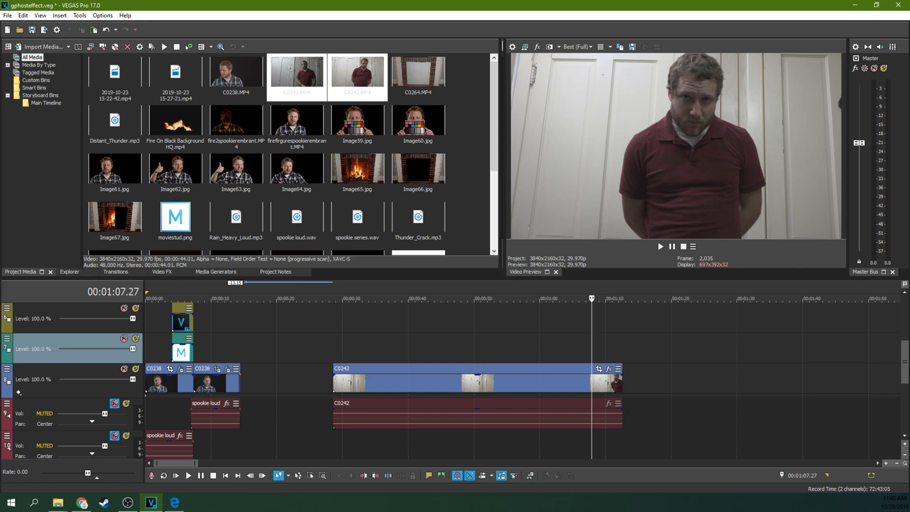
# Step back frame by frame to the empty-wall moment and split C0242 there, near 00:00:52.
pyautogui.hotkey('ctrl', 'Left')
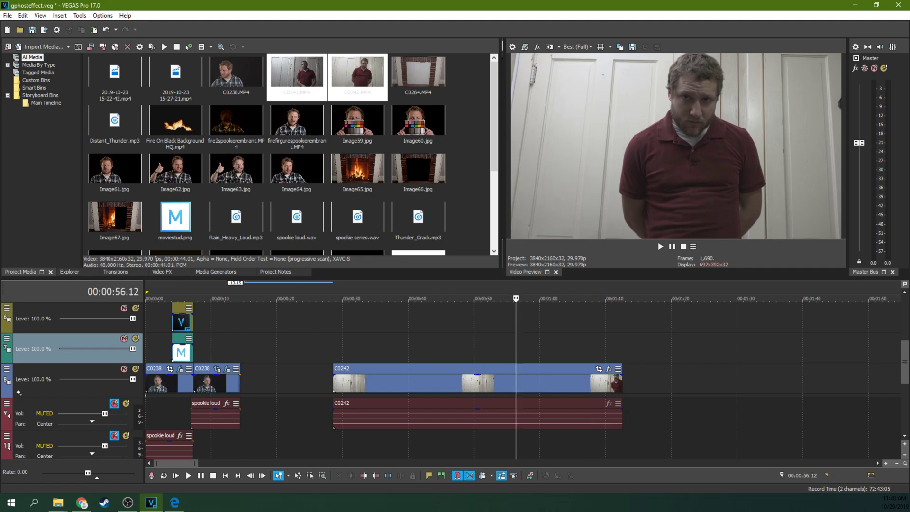
pyautogui.hotkey('ctrl', 'Left')
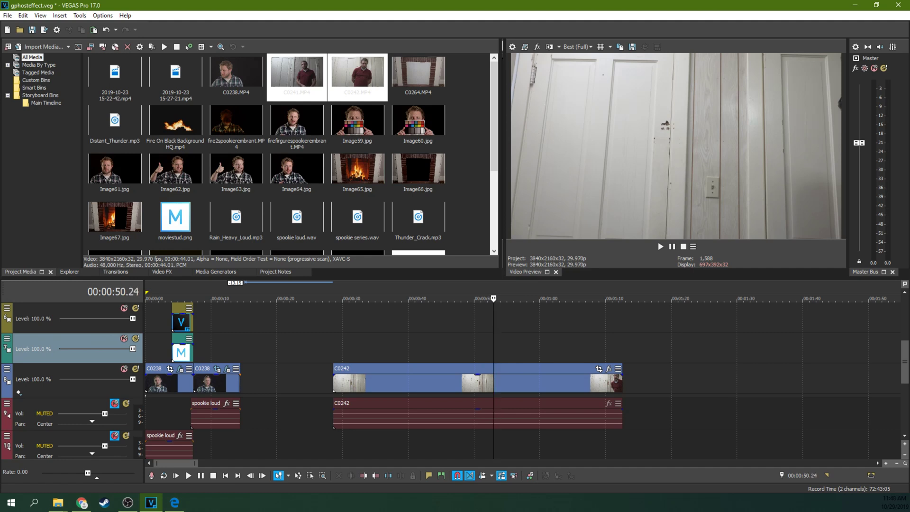
pyautogui.press('Left')
pyautogui.press('Right')
pyautogui.press('Right')
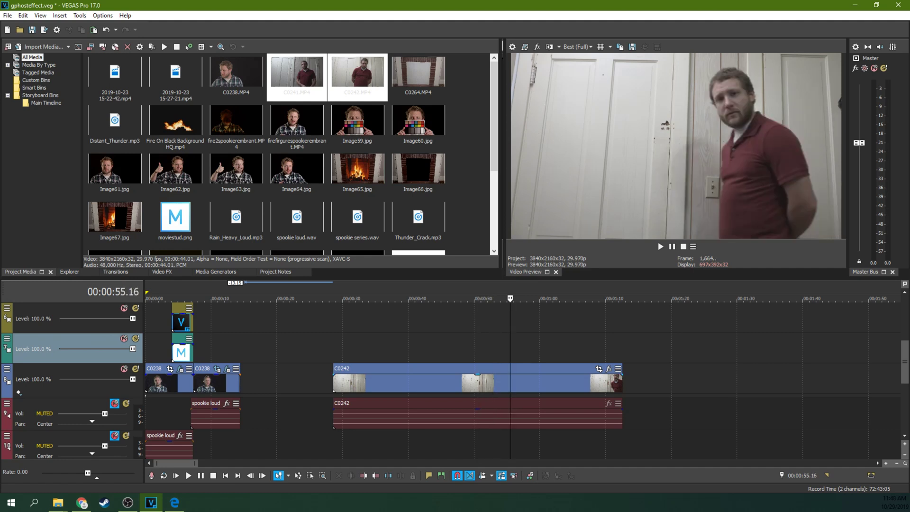
pyautogui.press('Left')
pyautogui.press('Left')
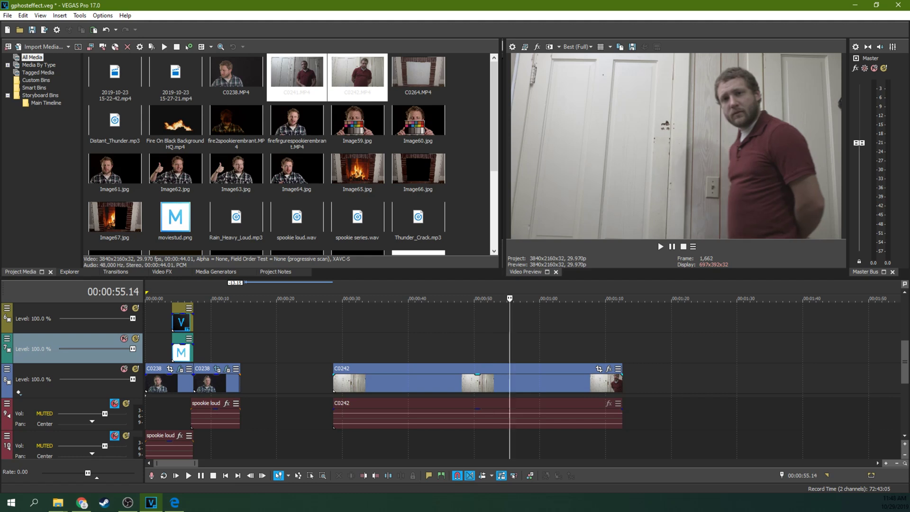
pyautogui.press('Left')
pyautogui.press('Left')
pyautogui.press('Left')
pyautogui.press('Left')
pyautogui.press('Left')
pyautogui.press('Left')
pyautogui.press('Left')
pyautogui.press('Left')
pyautogui.press('Left')
pyautogui.press('Left')
pyautogui.press('Left')
pyautogui.press('Left')
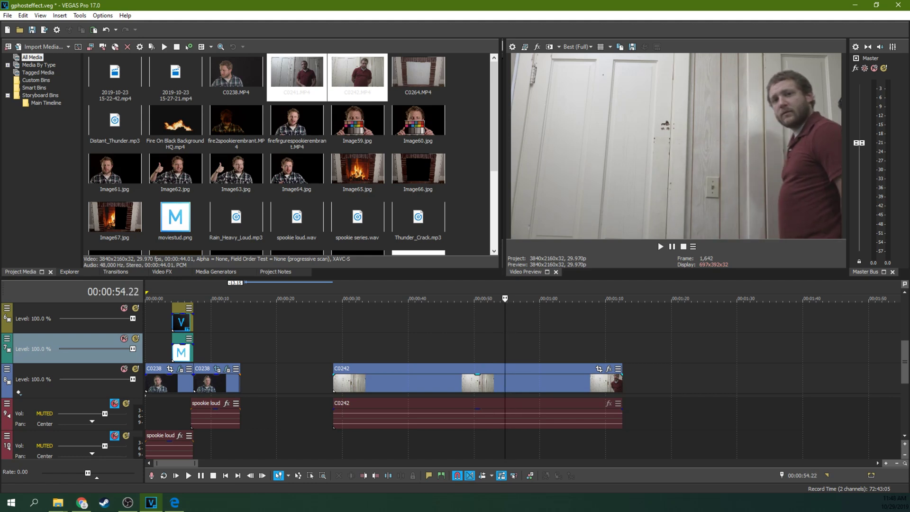
pyautogui.press('Left')
pyautogui.press('Left')
pyautogui.press('Left')
pyautogui.press('Left')
pyautogui.press('Left')
pyautogui.press('Left')
pyautogui.press('Left')
pyautogui.press('Left')
pyautogui.press('Left')
pyautogui.press('Left')
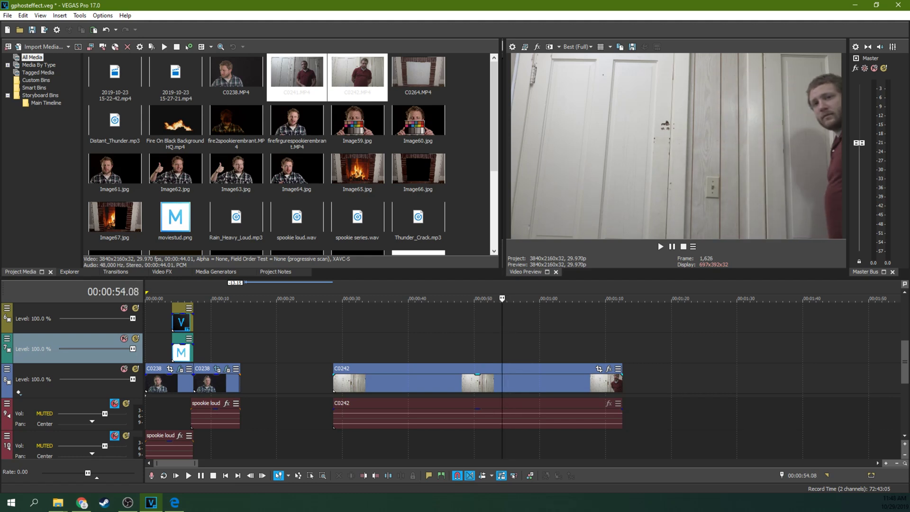
pyautogui.press('Left')
pyautogui.press('Left')
pyautogui.press('Left')
pyautogui.press('Left')
pyautogui.press('Left')
pyautogui.press('Left')
pyautogui.press('Left')
pyautogui.press('Left')
pyautogui.press('Left')
pyautogui.press('Left')
pyautogui.press('Left')
pyautogui.press('Left')
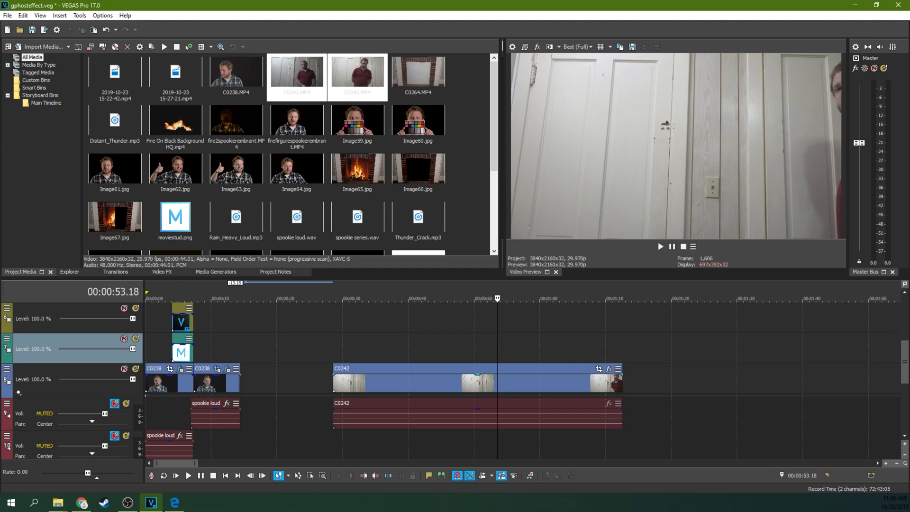
pyautogui.press('Left')
pyautogui.press('Left')
pyautogui.press('Left')
pyautogui.press('Left')
pyautogui.press('Left')
pyautogui.press('Left')
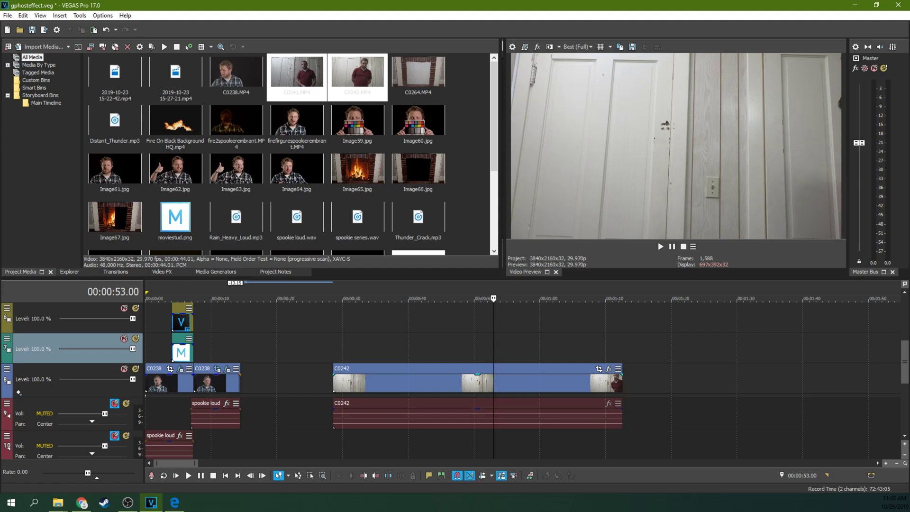
pyautogui.press('Left')
pyautogui.press('Left')
pyautogui.press('Left')
pyautogui.press('Left')
pyautogui.press('Left')
pyautogui.press('Left')
pyautogui.press('Left')
pyautogui.press('Left')
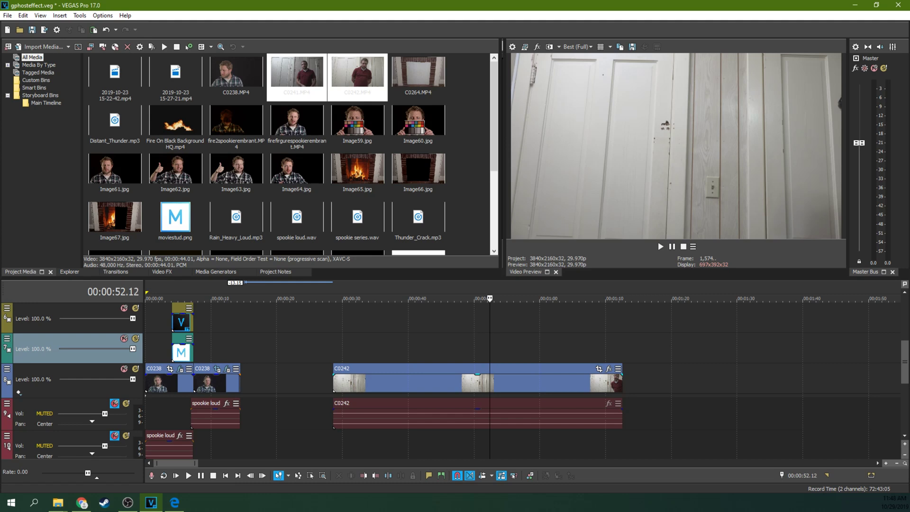
pyautogui.press('Left')
pyautogui.press('Left')
pyautogui.press('Left')
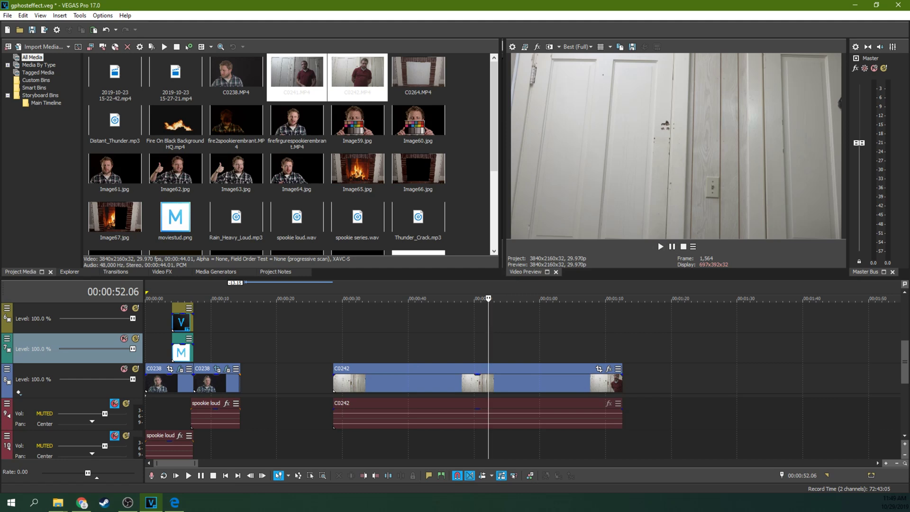
pyautogui.press('s')
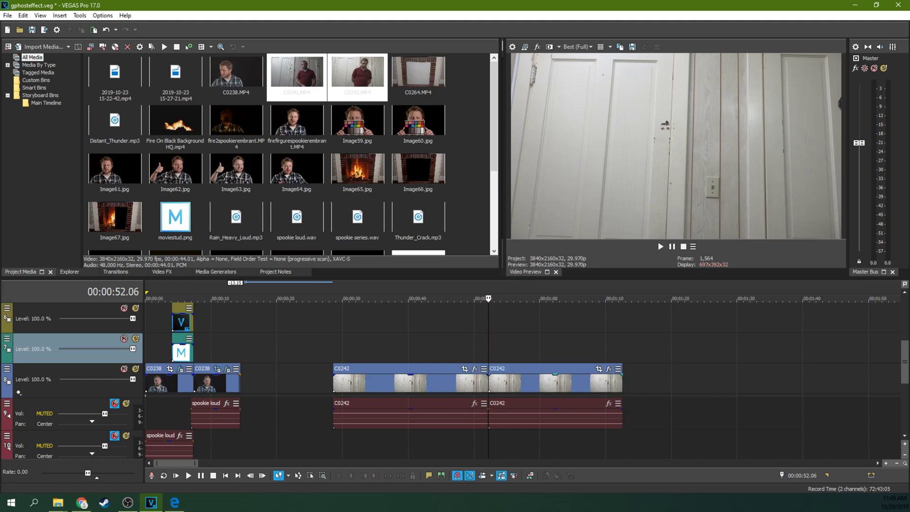
# Move the second C0242 event, the walk-on half, up onto video track 2.
pyautogui.click(510, 380)
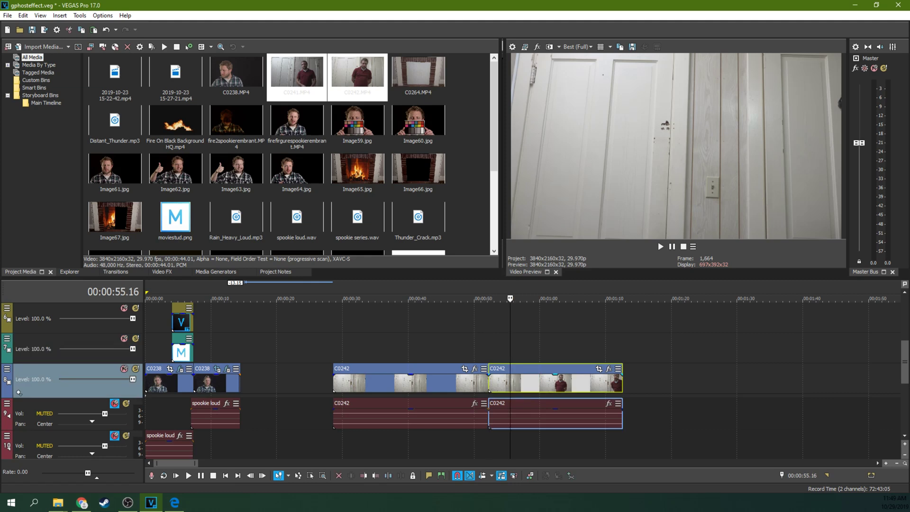
pyautogui.click(555, 380)
pyautogui.click(579, 381)
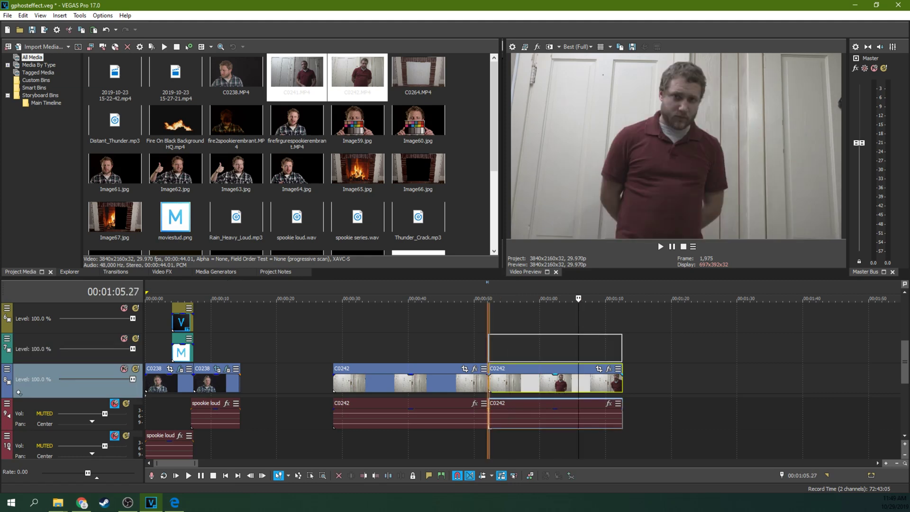
pyautogui.moveTo(524, 378); pyautogui.dragTo(524, 347)
# Delete the audio event left behind by the walk-on half.
pyautogui.click(523, 415)
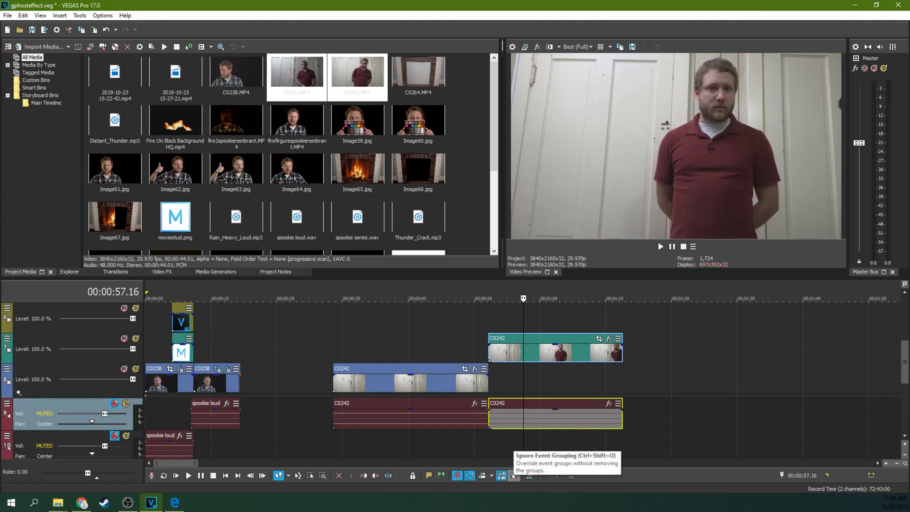
pyautogui.click(509, 415)
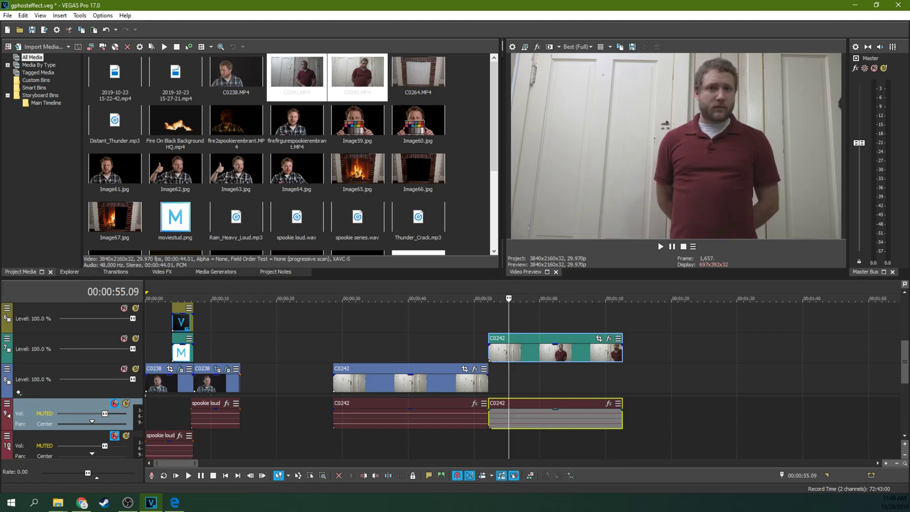
pyautogui.click(464, 416)
pyautogui.press('Delete')
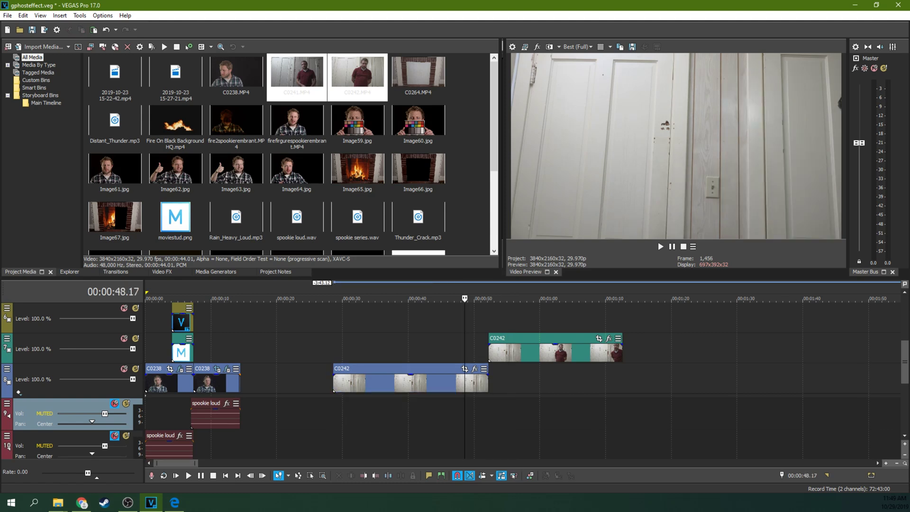
# Slide the upper walk-on event left to start with the lower C0242 event, then check the overlap.
pyautogui.moveTo(554, 349); pyautogui.dragTo(399, 348)
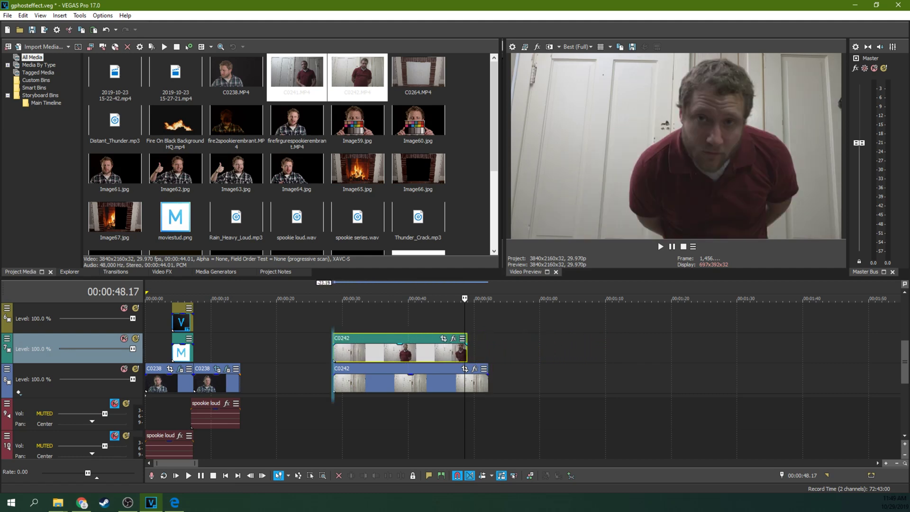
pyautogui.moveTo(464, 298)
pyautogui.mouseDown()
pyautogui.moveTo(372, 298)
pyautogui.moveTo(437, 298)
pyautogui.mouseUp()
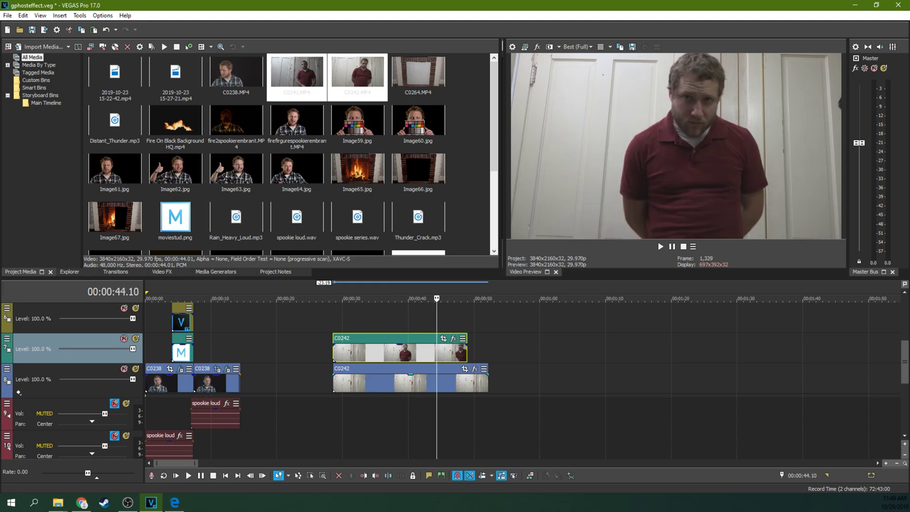
pyautogui.click(436, 381)
pyautogui.click(379, 380)
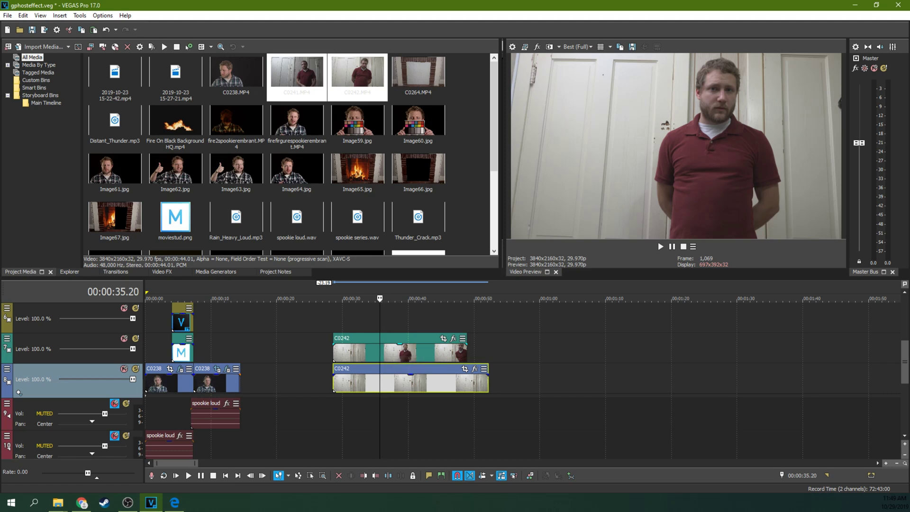
pyautogui.click(400, 350)
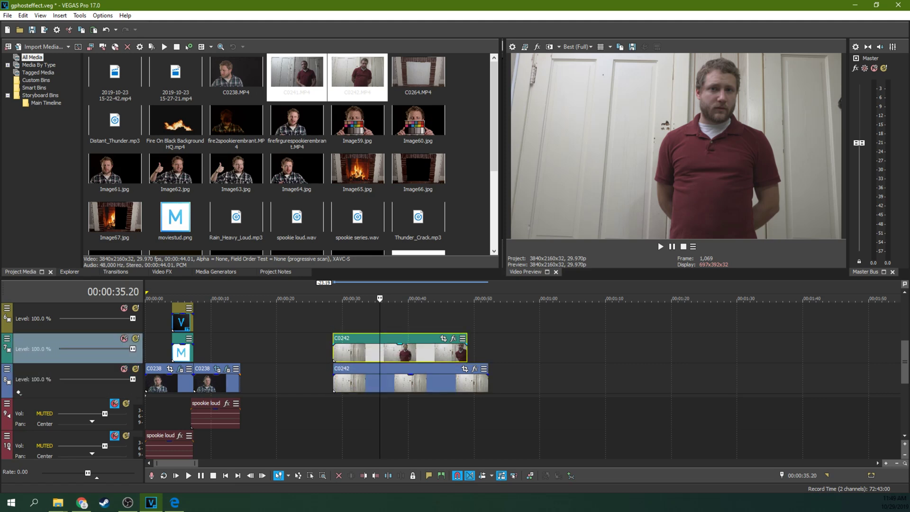
# Set the walk-on event's opacity envelope to 50% and play back the overlap to review the ghost.
pyautogui.moveTo(402, 343); pyautogui.dragTo(403, 351)
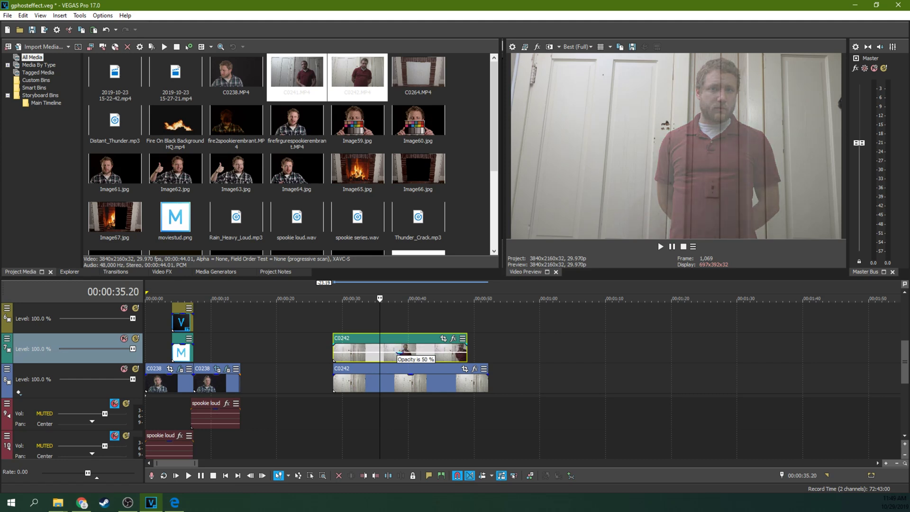
pyautogui.click(332, 349)
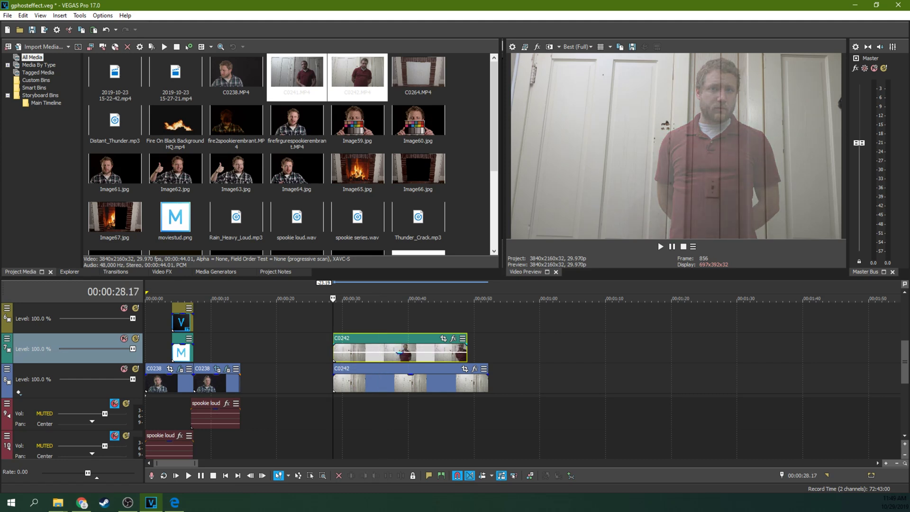
pyautogui.press('space')
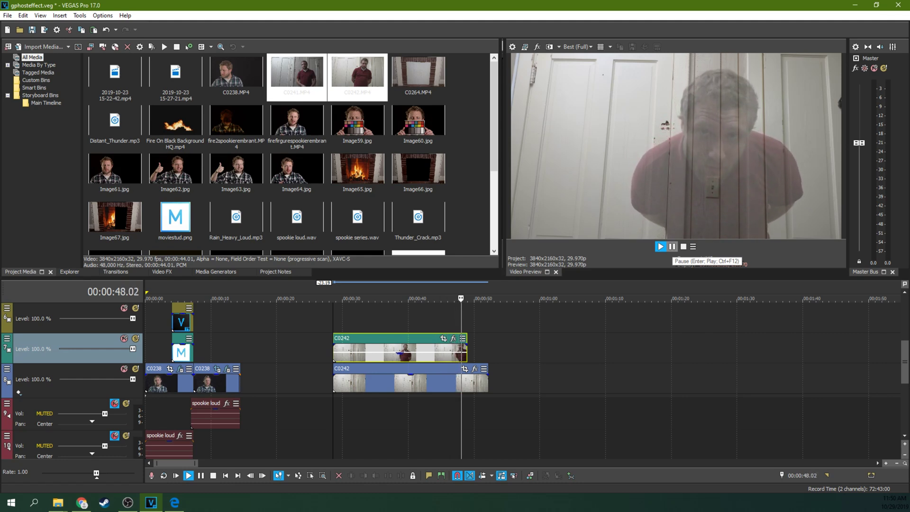
pyautogui.click(671, 247)
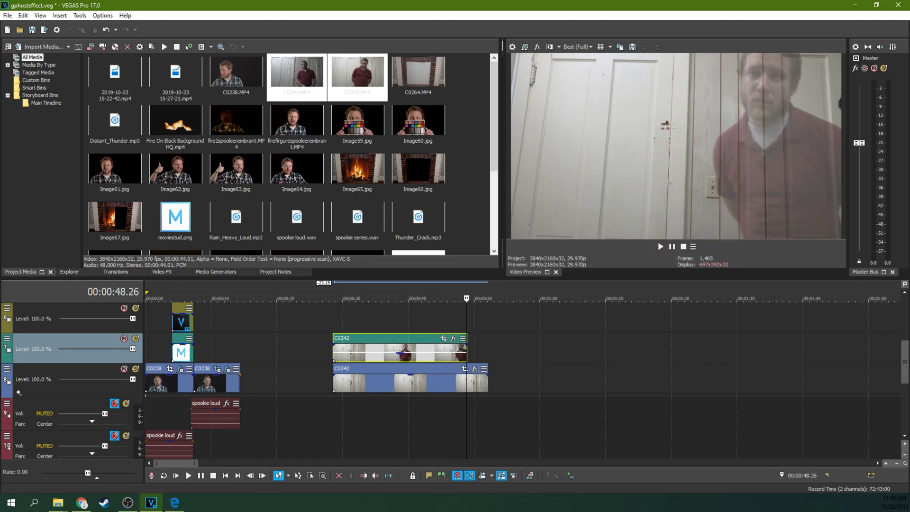